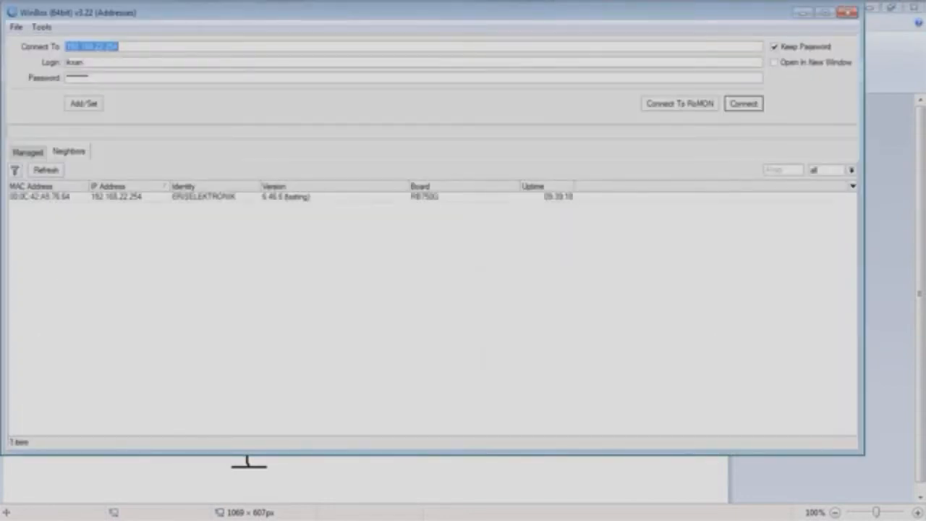
Connect to the router at 192.168.22.254 with the saved login and consult the network diagram in Paint before returning to WinBox.
{"action": "key", "text": "Return"}
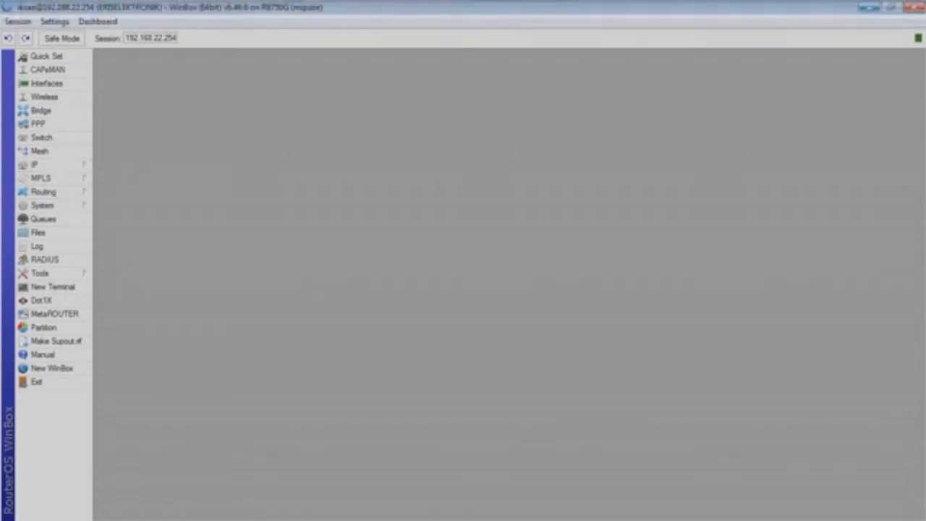
{"action": "left_click", "coordinate": [868, 7]}
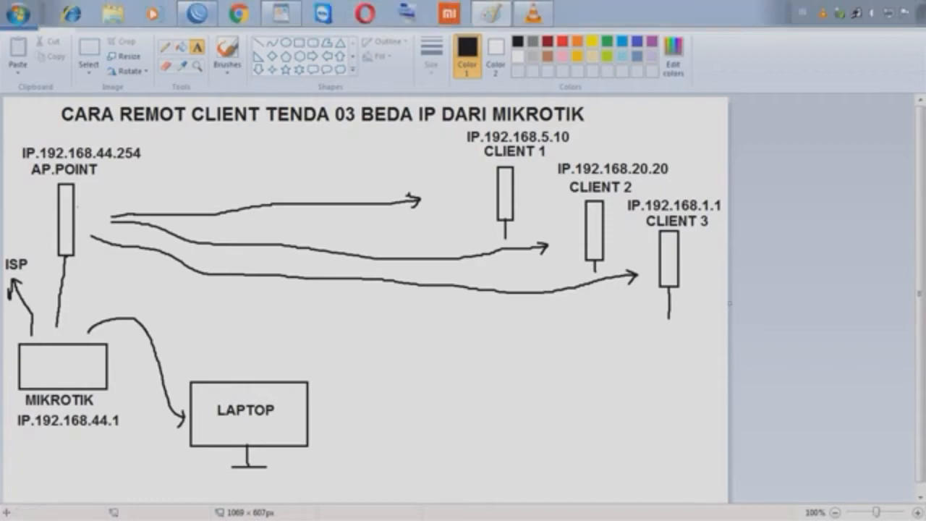
{"action": "left_click", "coordinate": [197, 13]}
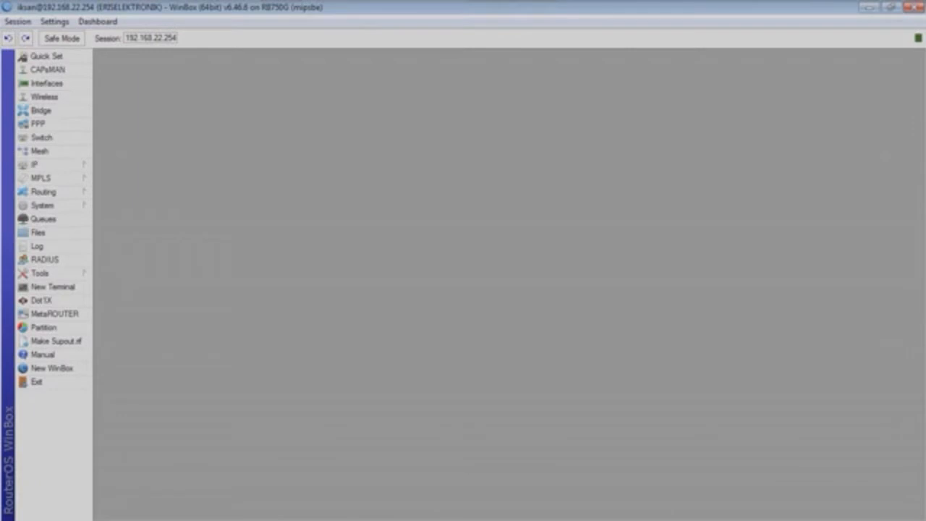
Delete the existing static route to 192.168.5.10 from the router's IP route list.
{"action": "left_click", "coordinate": [34, 165]}
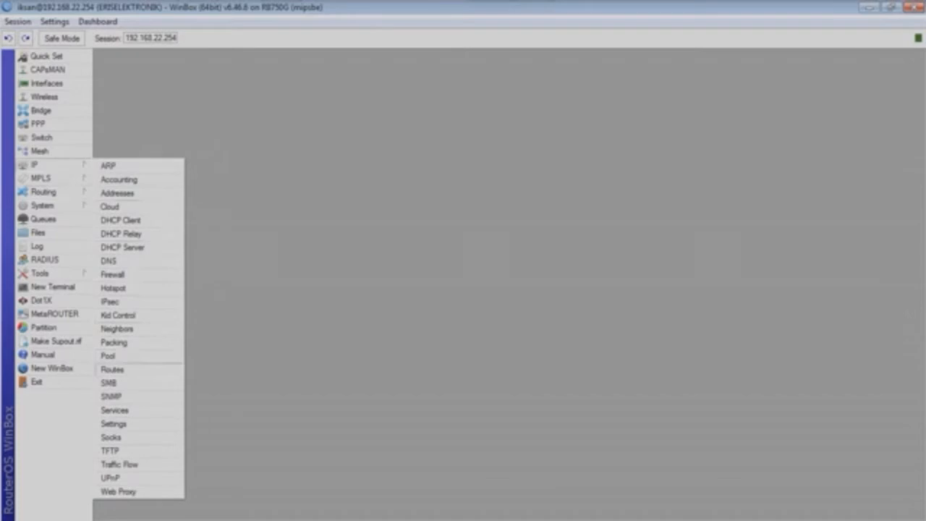
{"action": "left_click", "coordinate": [112, 368]}
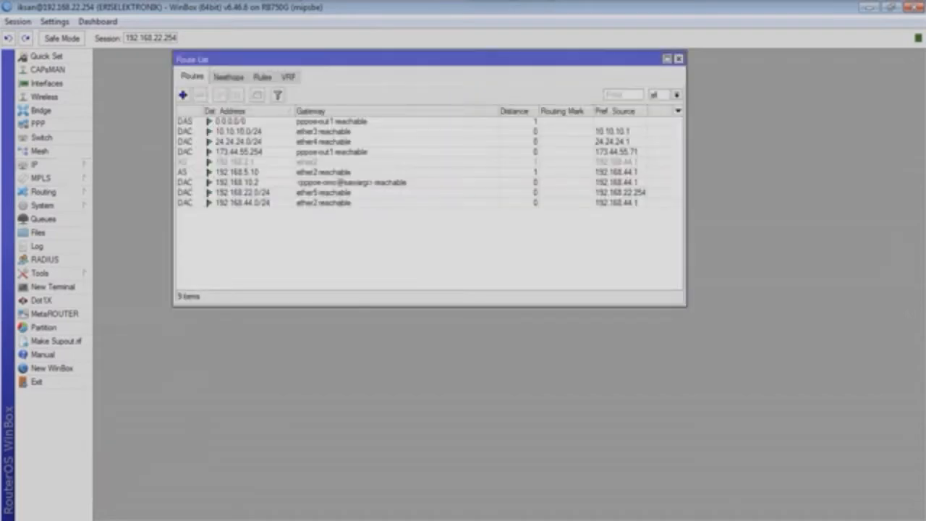
{"action": "left_click", "coordinate": [237, 172]}
{"action": "left_click", "coordinate": [199, 94]}
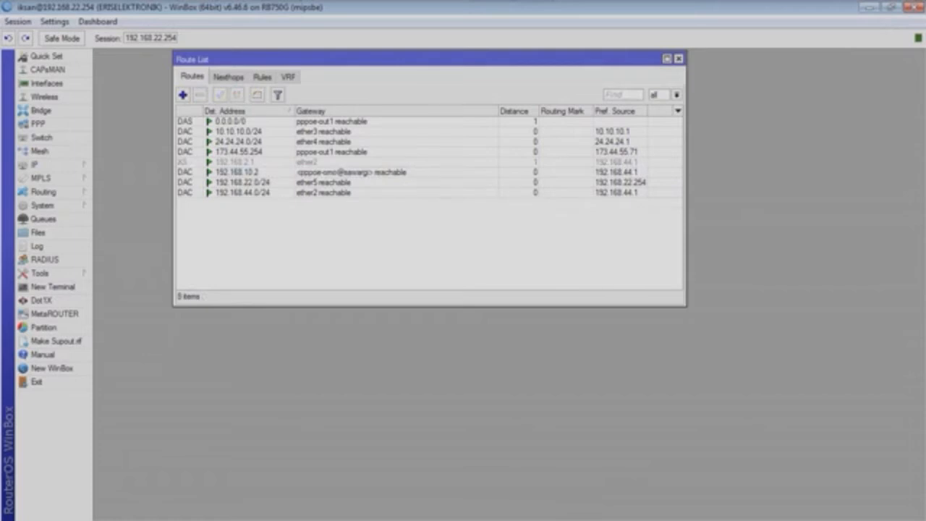
Start a new IP route and set its destination address to 192.168.5.10, Client 1's address in the network diagram.
{"action": "left_click_drag", "start_coordinate": [361, 59], "coordinate": [355, 92]}
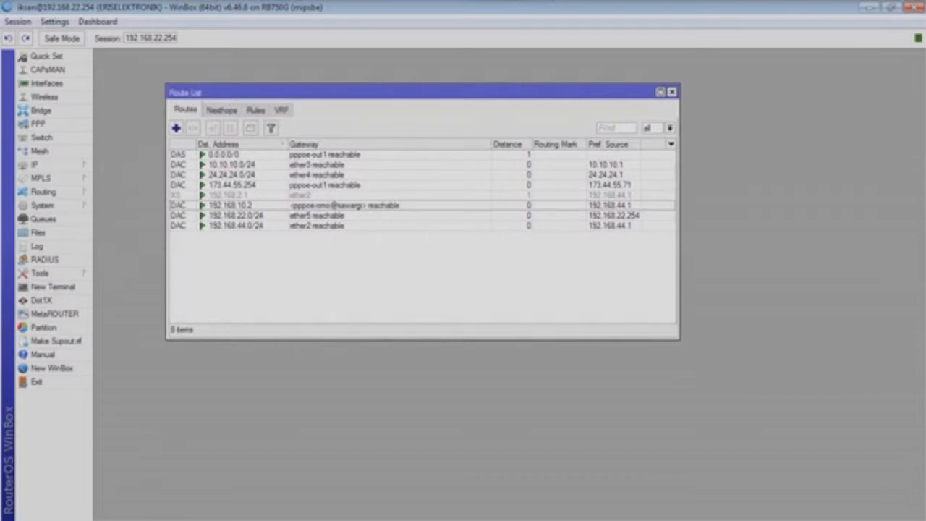
{"action": "left_click", "coordinate": [175, 128]}
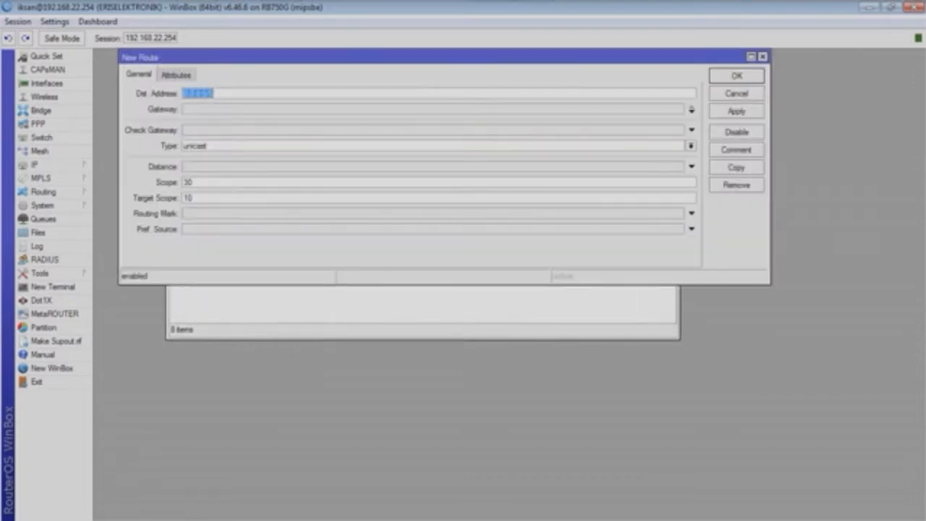
{"action": "left_click_drag", "start_coordinate": [333, 57], "coordinate": [344, 72]}
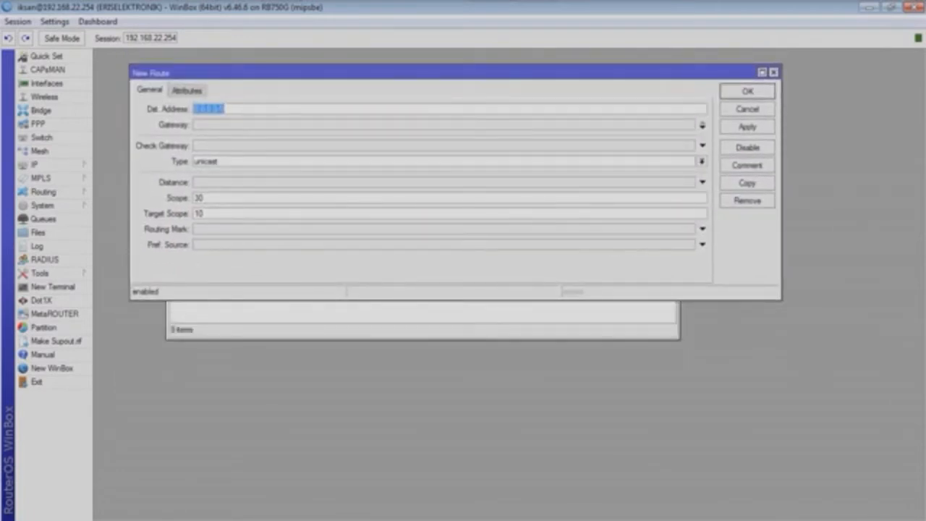
{"action": "left_click_drag", "start_coordinate": [344, 64], "coordinate": [334, 97]}
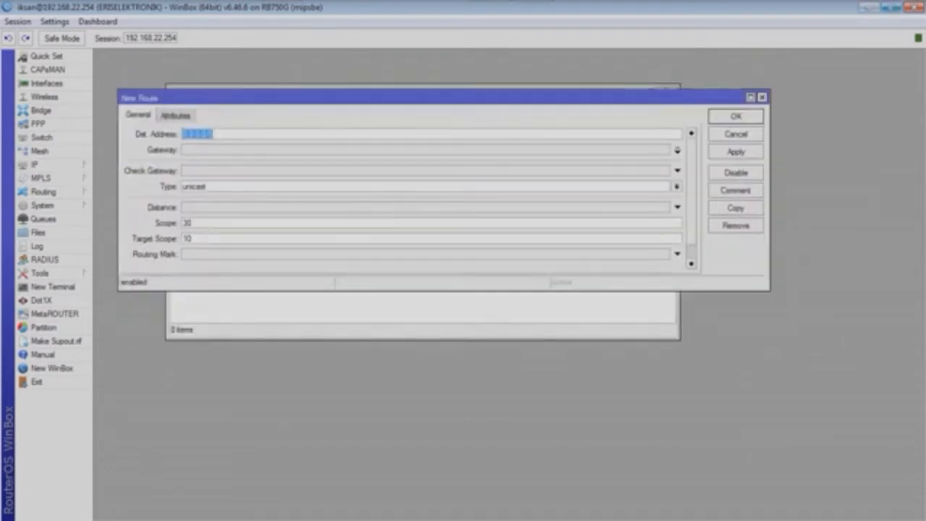
{"action": "left_click", "coordinate": [891, 8]}
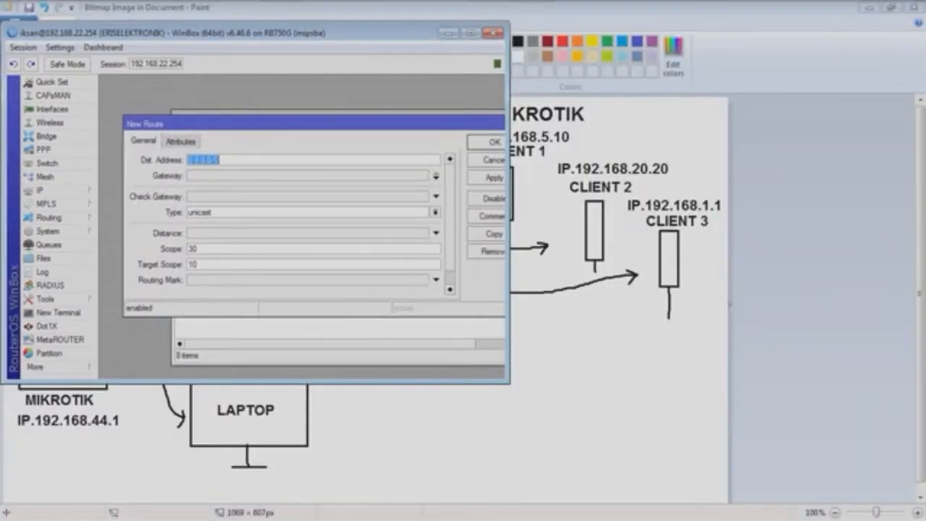
{"action": "mouse_move", "coordinate": [383, 33]}
{"action": "left_mouse_down"}
{"action": "mouse_move", "coordinate": [355, 92]}
{"action": "mouse_move", "coordinate": [495, 201]}
{"action": "mouse_move", "coordinate": [637, 197]}
{"action": "left_mouse_up"}
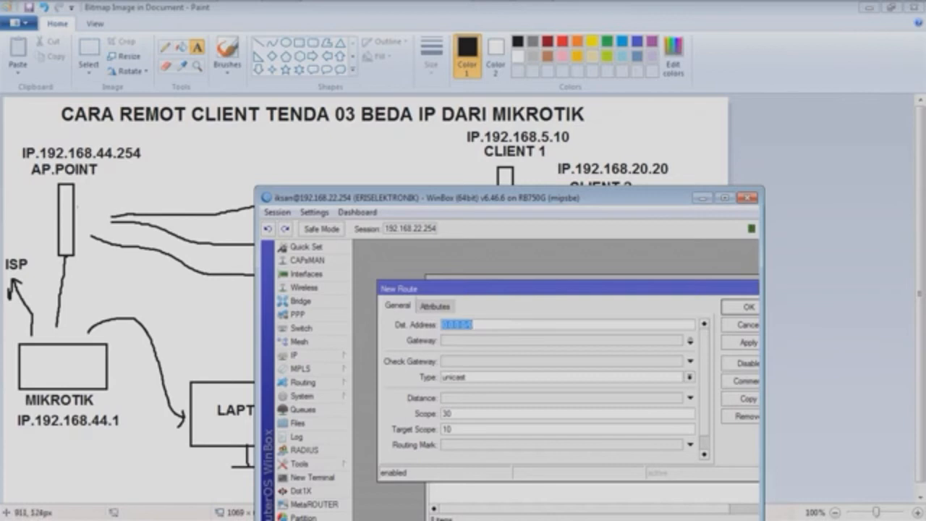
{"action": "left_click", "coordinate": [723, 197]}
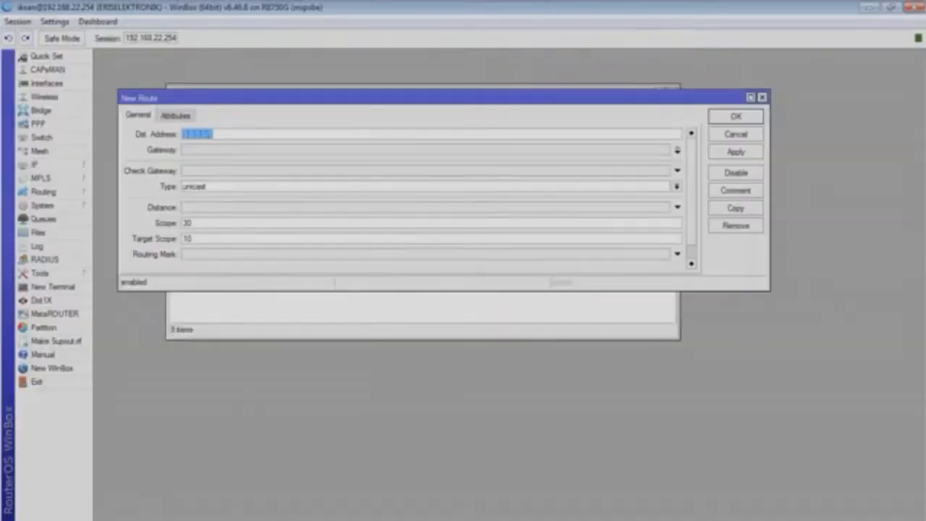
{"action": "type", "text": "1"}
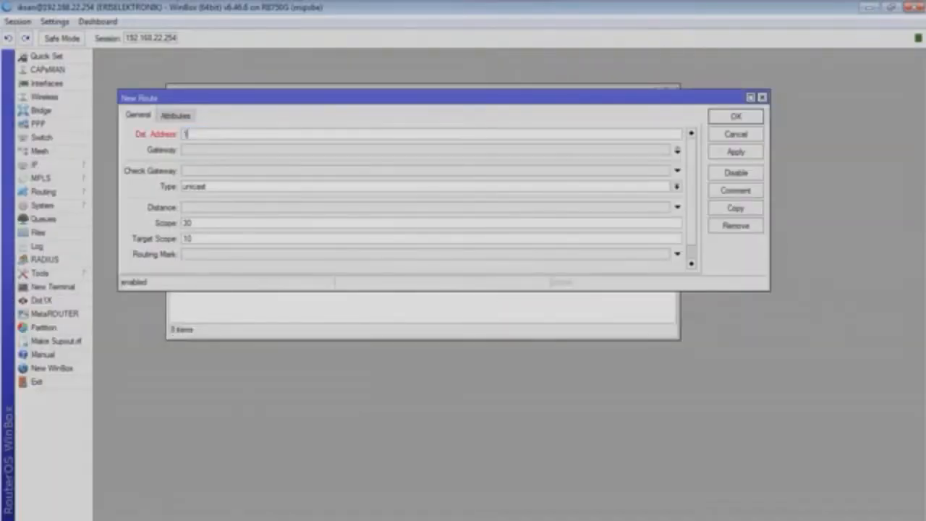
{"action": "type", "text": "92.168.5.10"}
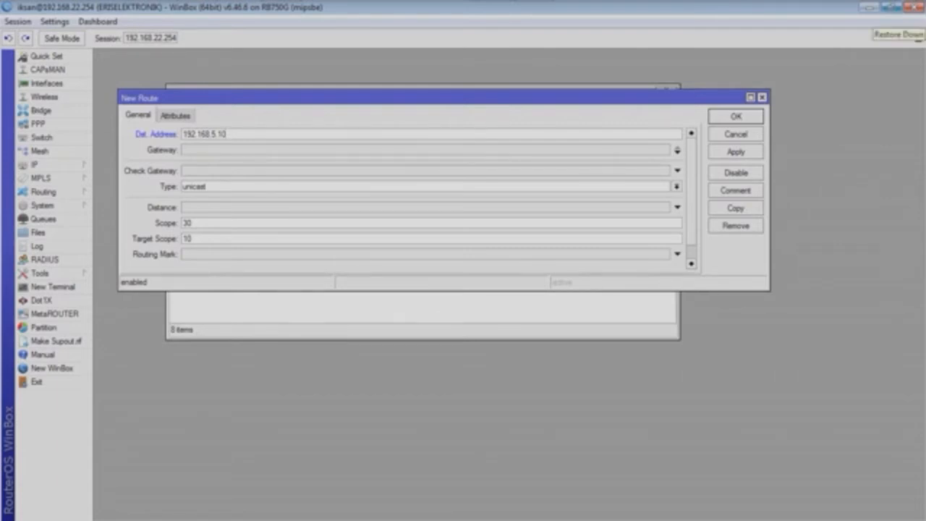
Check the access point's connection in the network diagram and set the new route's gateway to ether2.
{"action": "left_click", "coordinate": [895, 7]}
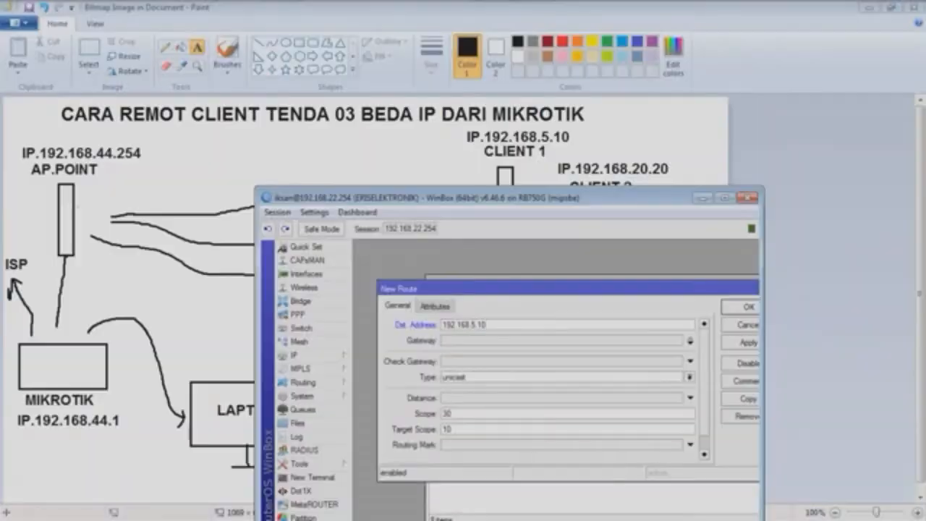
{"action": "mouse_move", "coordinate": [549, 198]}
{"action": "left_mouse_down"}
{"action": "mouse_move", "coordinate": [692, 104]}
{"action": "mouse_move", "coordinate": [653, 112]}
{"action": "mouse_move", "coordinate": [667, 134]}
{"action": "mouse_move", "coordinate": [702, 47]}
{"action": "left_mouse_up"}
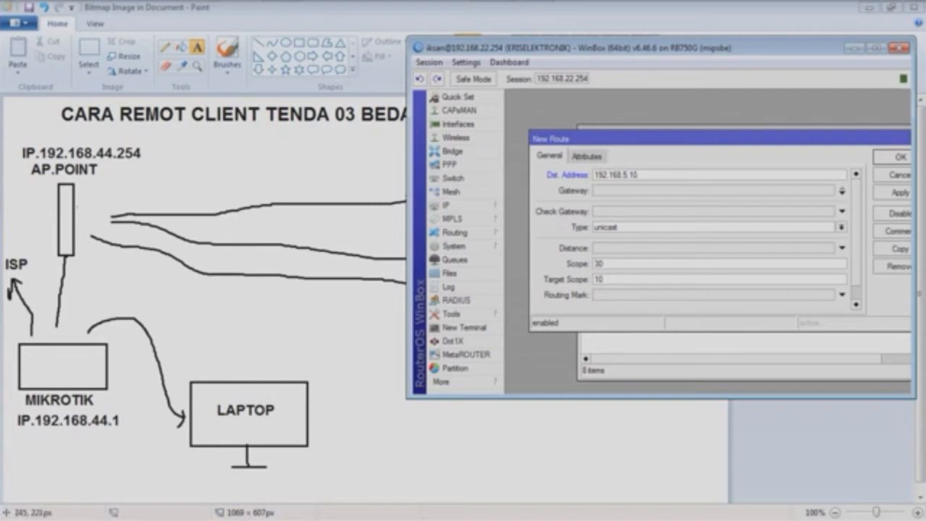
{"action": "left_click_drag", "start_coordinate": [593, 48], "coordinate": [404, 58]}
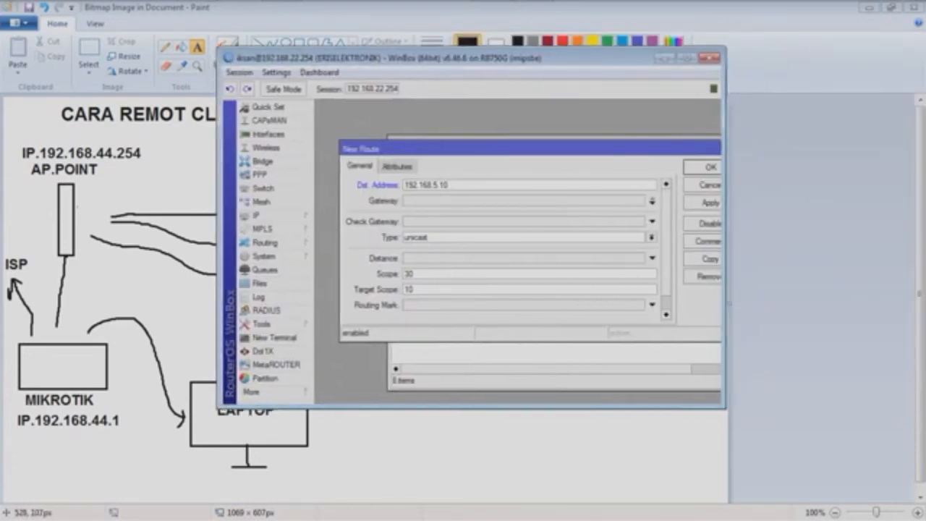
{"action": "left_click", "coordinate": [686, 58]}
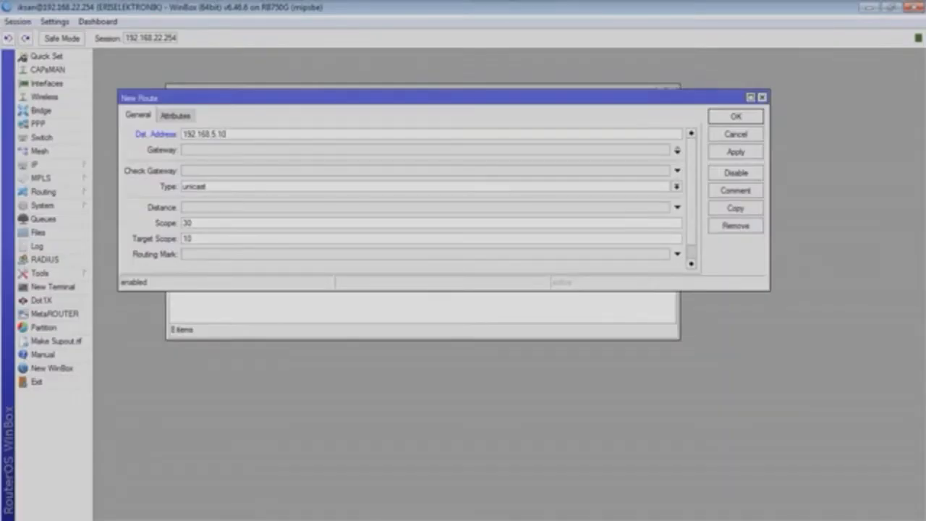
{"action": "left_click", "coordinate": [195, 149]}
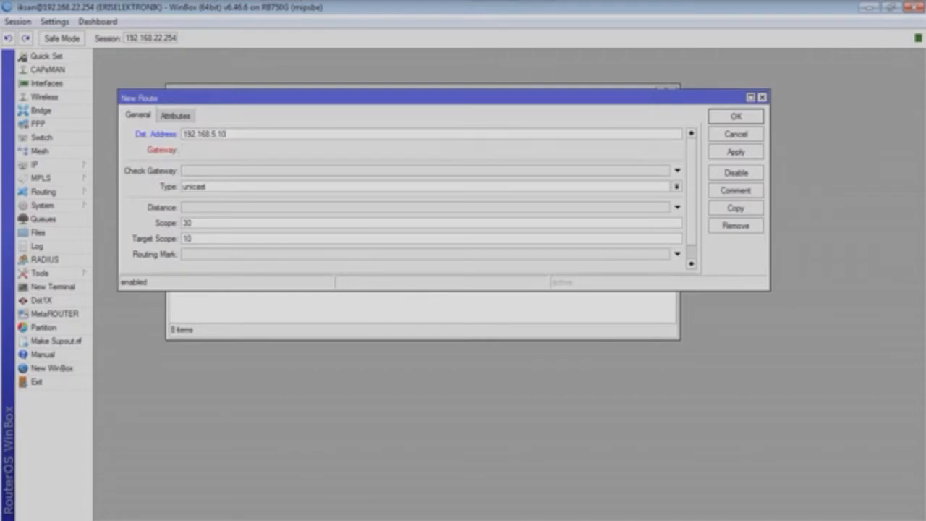
{"action": "left_click", "coordinate": [475, 150]}
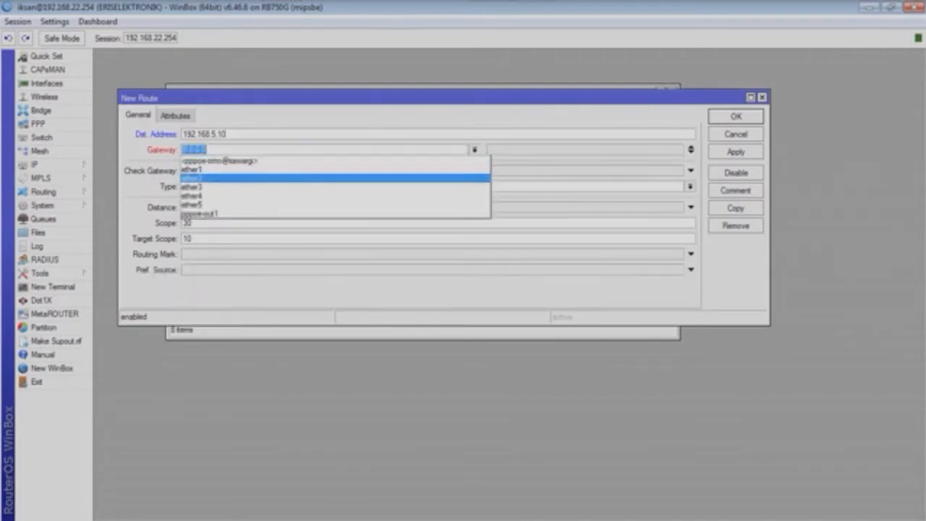
{"action": "key", "text": "Return"}
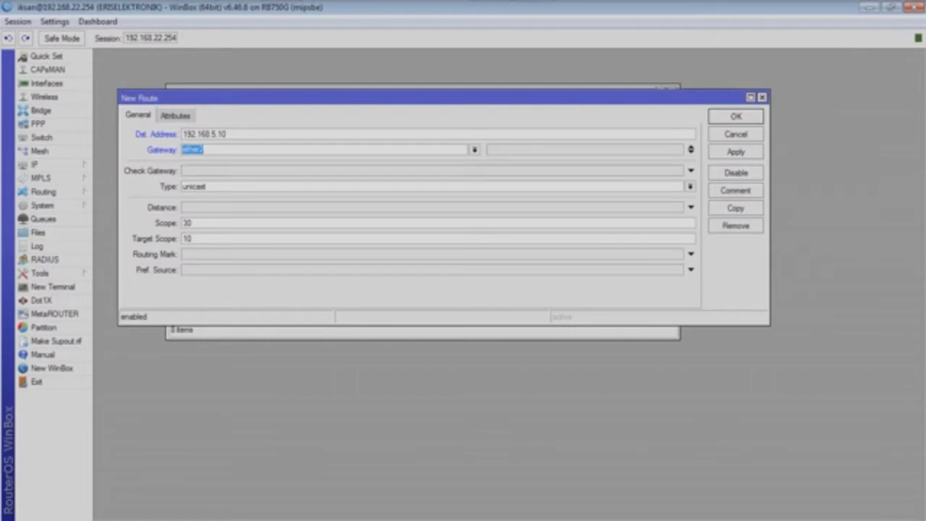
Set the route's preferred source to 192.168.44.1, save the route and close the route list.
{"action": "left_click", "coordinate": [691, 270]}
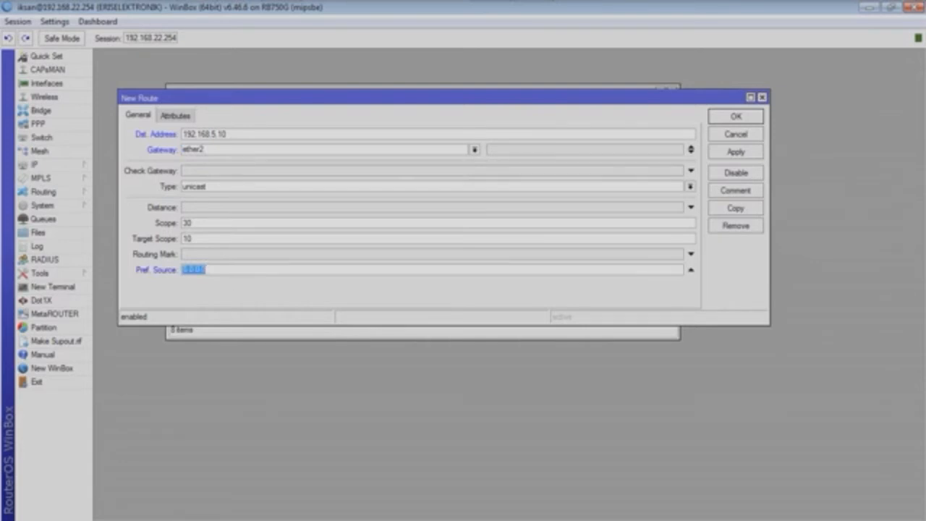
{"action": "type", "text": "192.168"}
{"action": "type", "text": ".44.1"}
{"action": "left_click", "coordinate": [735, 151]}
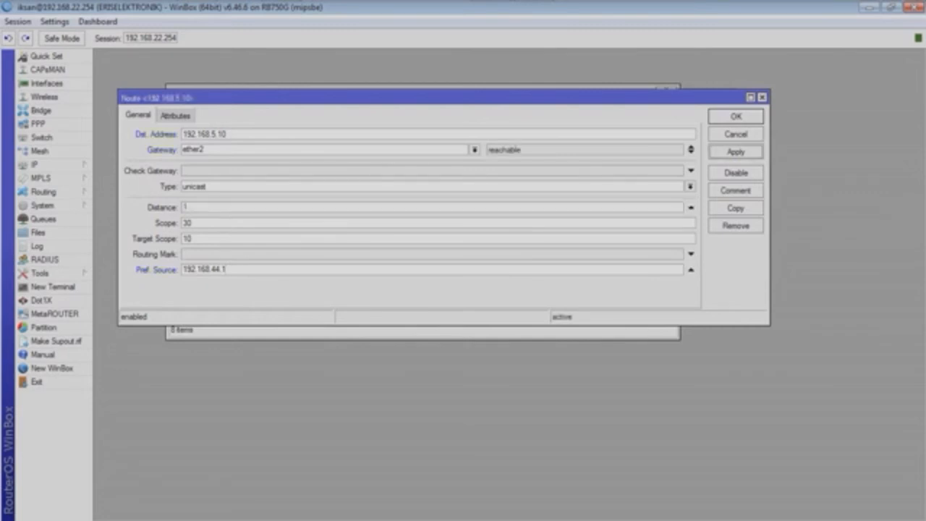
{"action": "left_click", "coordinate": [736, 117]}
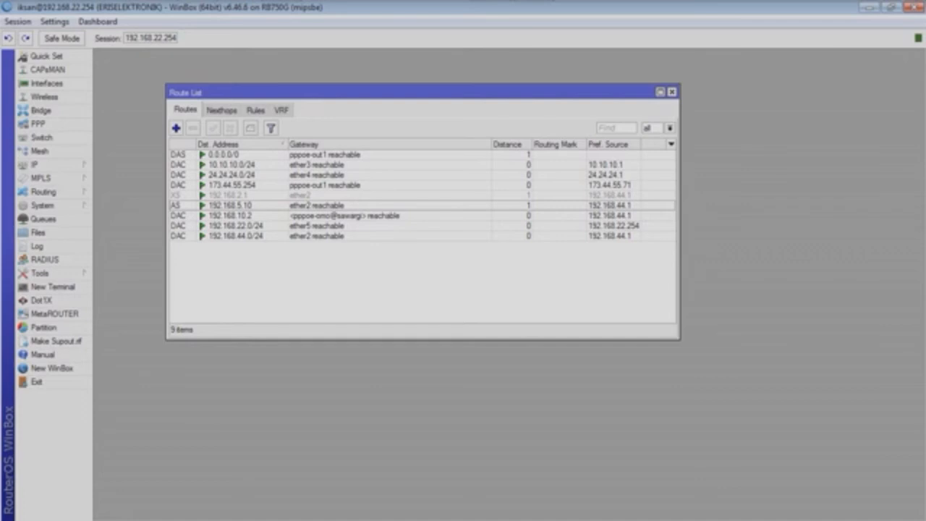
{"action": "key", "text": "Escape"}
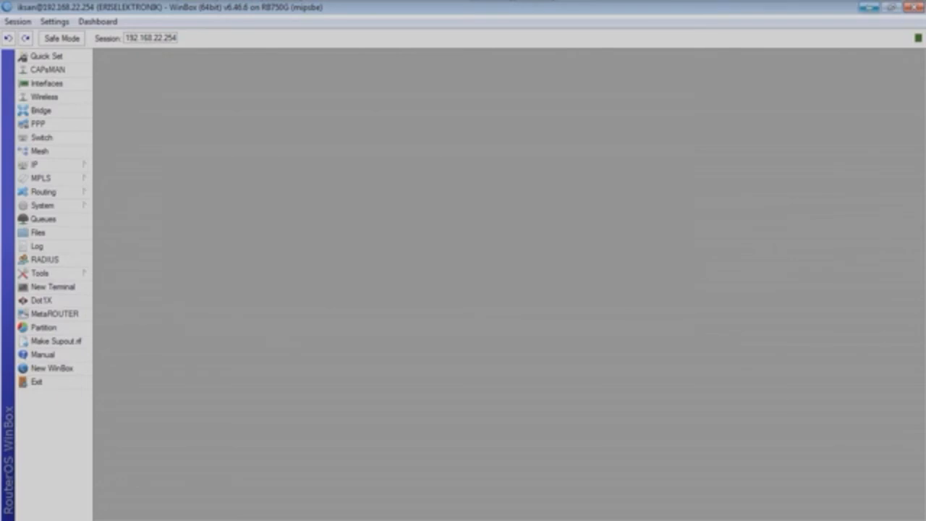
Minimize the WinBox session to bring the full network diagram into view.
{"action": "left_click", "coordinate": [891, 6]}
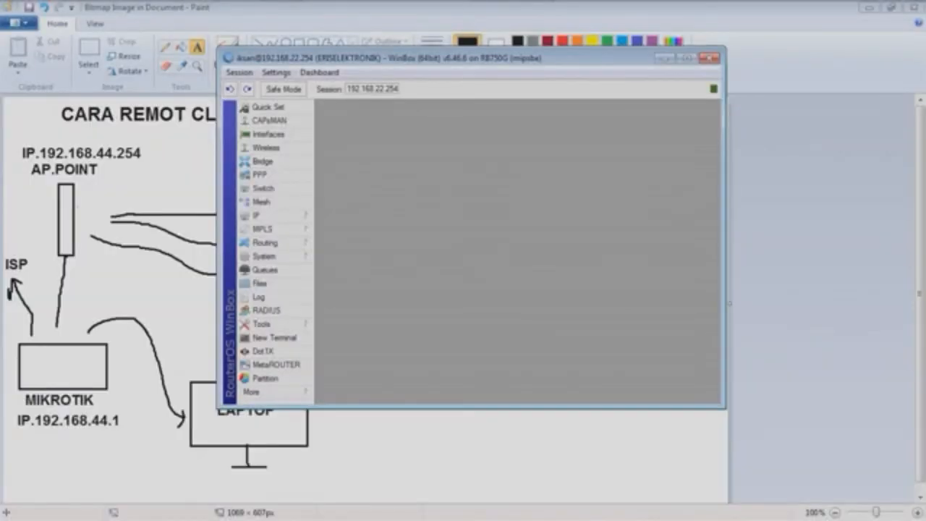
{"action": "left_click", "coordinate": [365, 13]}
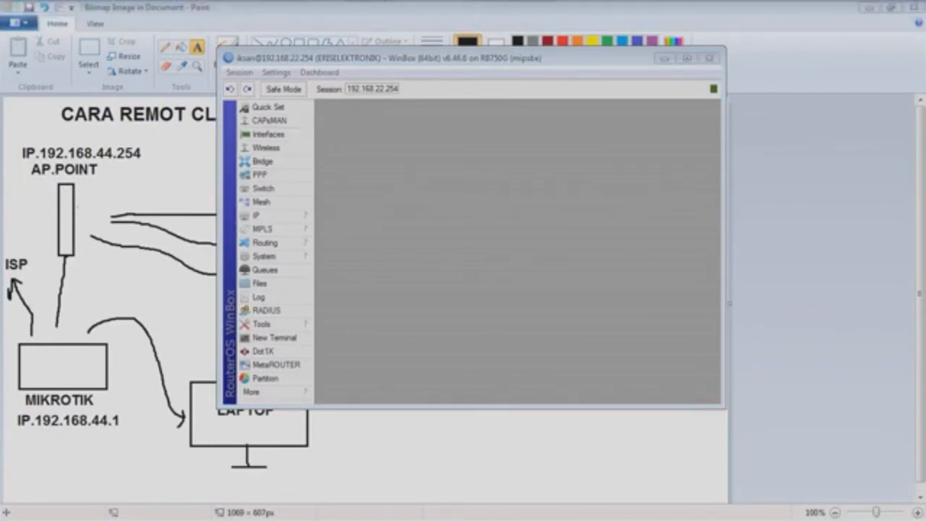
{"action": "left_click_drag", "start_coordinate": [651, 47], "coordinate": [708, 94]}
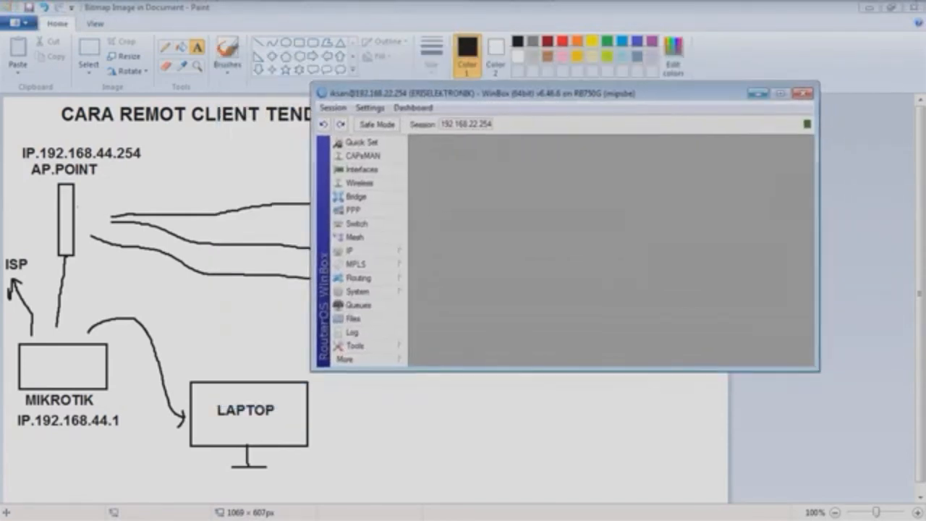
{"action": "left_click", "coordinate": [758, 93]}
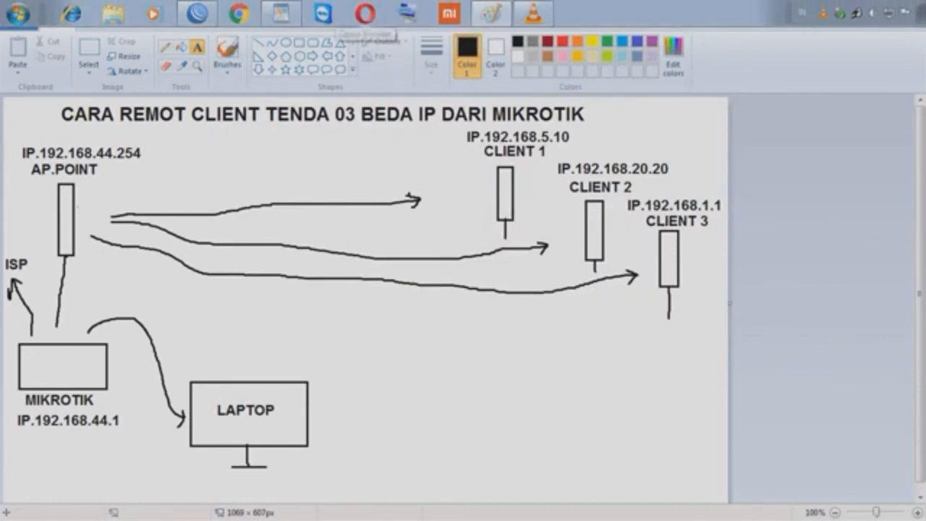
Switch to Opera, check Client 1's address in the network diagram and open the page at 192.168.5.10.
{"action": "left_click", "coordinate": [365, 13]}
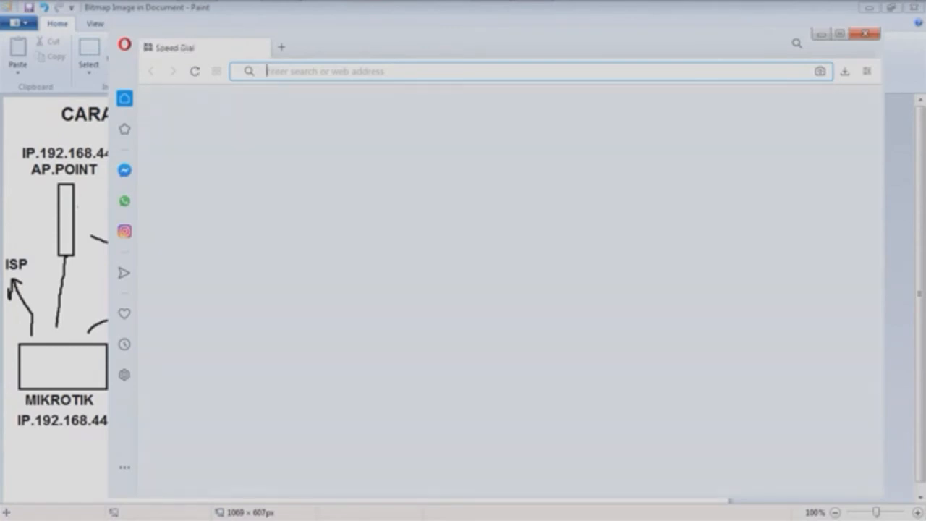
{"action": "mouse_move", "coordinate": [506, 45]}
{"action": "left_mouse_down"}
{"action": "mouse_move", "coordinate": [538, 48]}
{"action": "mouse_move", "coordinate": [502, 280]}
{"action": "left_mouse_up"}
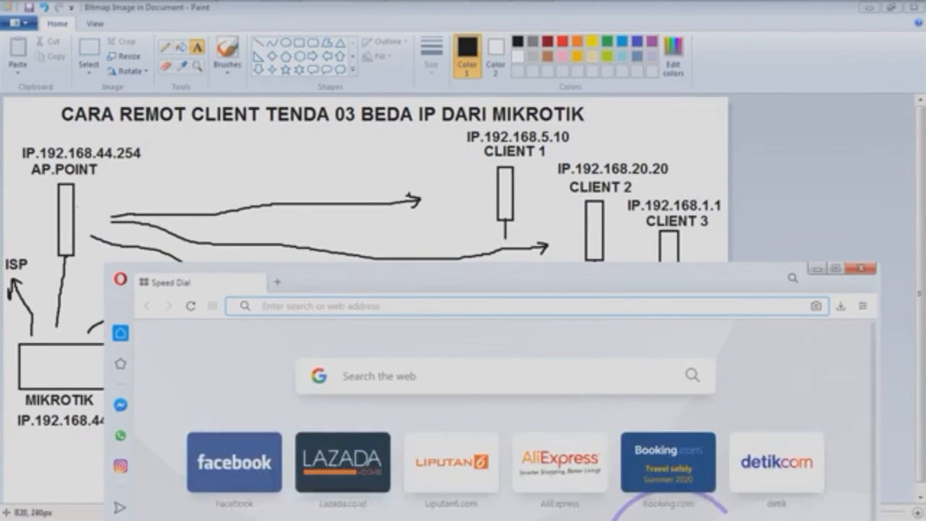
{"action": "left_click_drag", "start_coordinate": [559, 275], "coordinate": [581, 117]}
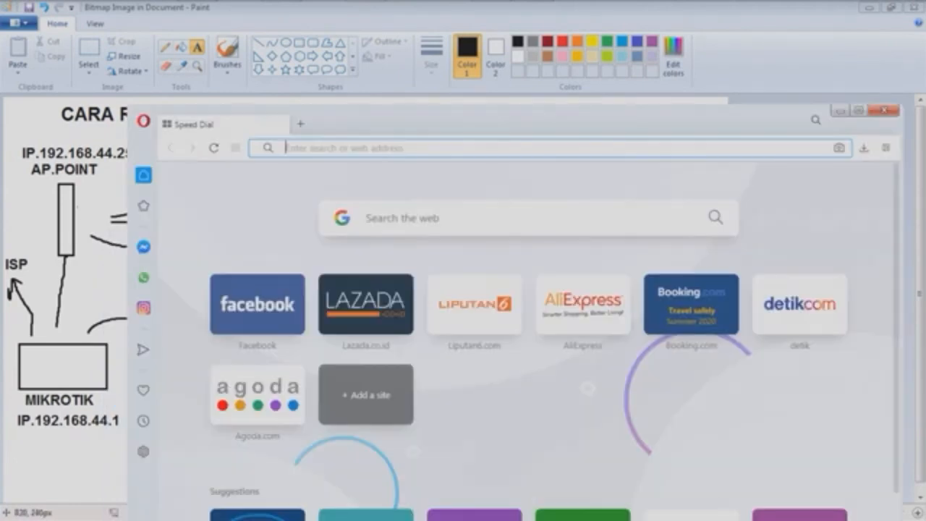
{"action": "type", "text": "1"}
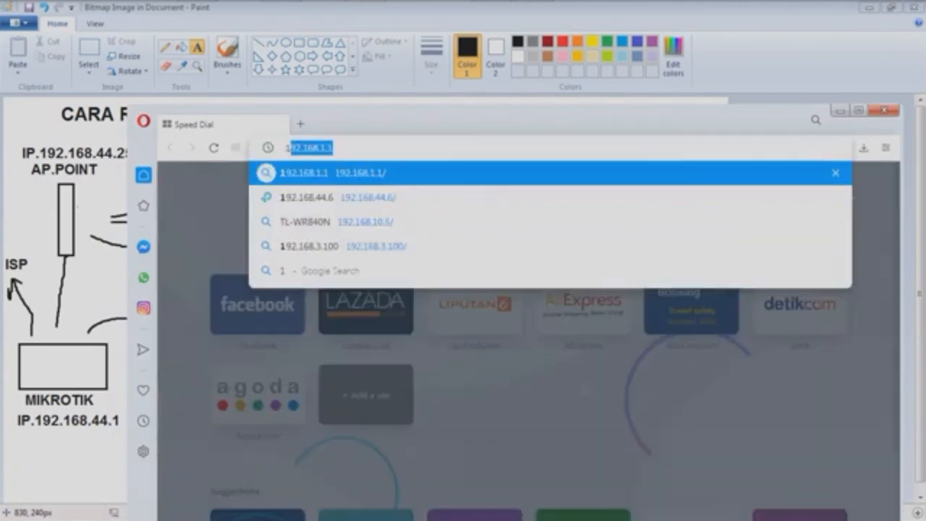
{"action": "type", "text": "92.16"}
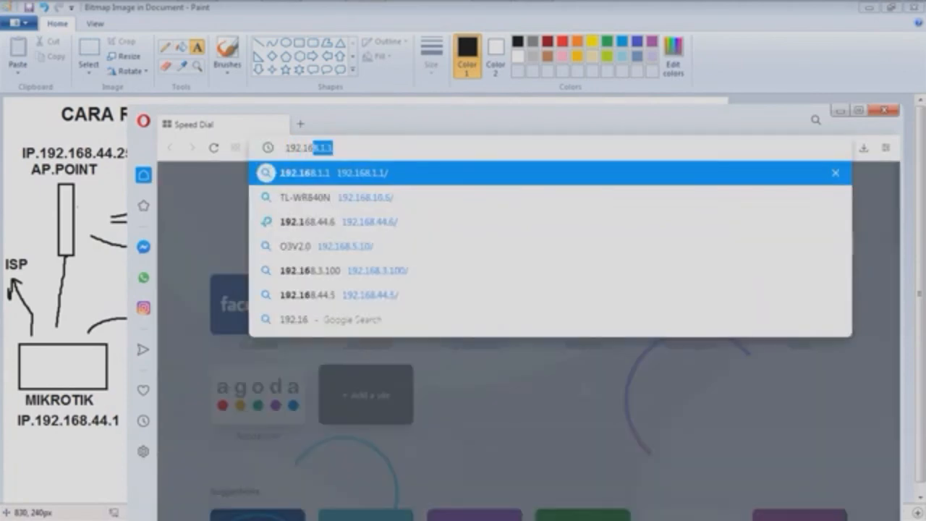
{"action": "type", "text": "8.5.10"}
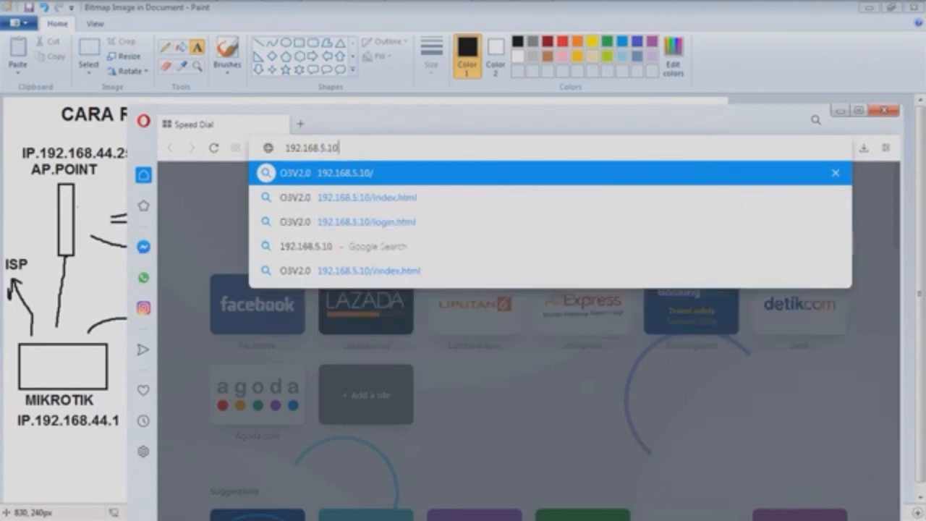
{"action": "key", "text": "Return"}
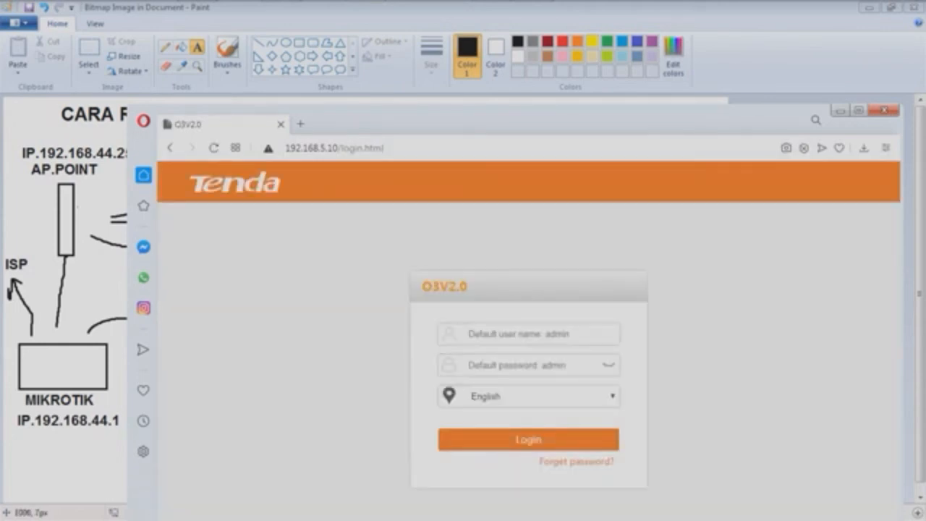
Fill in the saved account user name on the Tenda O3V2.0 login page.
{"action": "mouse_move", "coordinate": [731, 116]}
{"action": "left_mouse_down"}
{"action": "mouse_move", "coordinate": [711, 96]}
{"action": "mouse_move", "coordinate": [713, 24]}
{"action": "mouse_move", "coordinate": [697, 84]}
{"action": "mouse_move", "coordinate": [663, 68]}
{"action": "mouse_move", "coordinate": [702, 60]}
{"action": "left_mouse_up"}
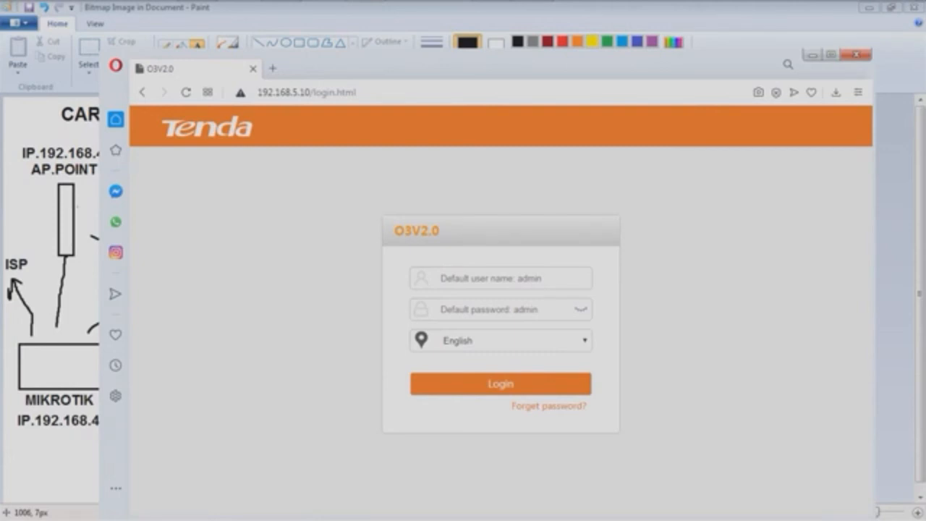
{"action": "left_click", "coordinate": [501, 278]}
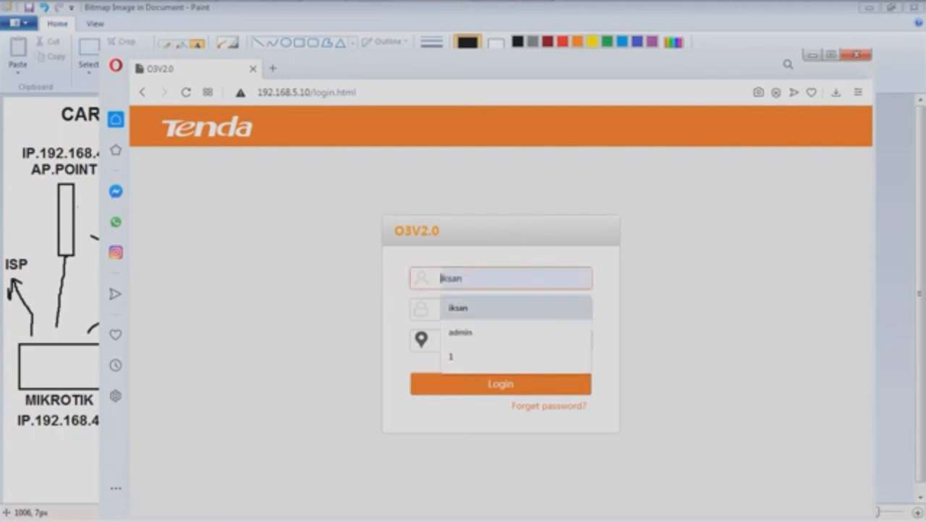
{"action": "key", "text": "Return"}
{"action": "key", "text": "Tab"}
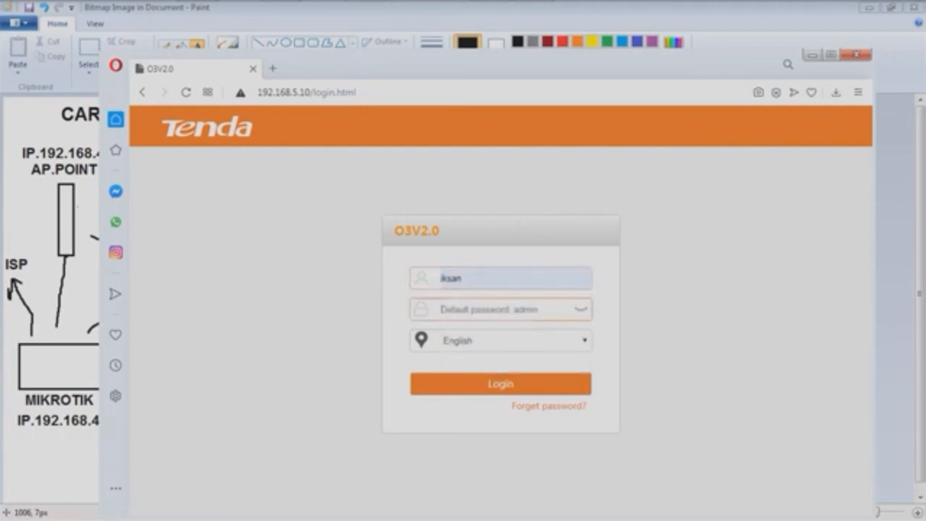
{"action": "type", "text": "adm"}
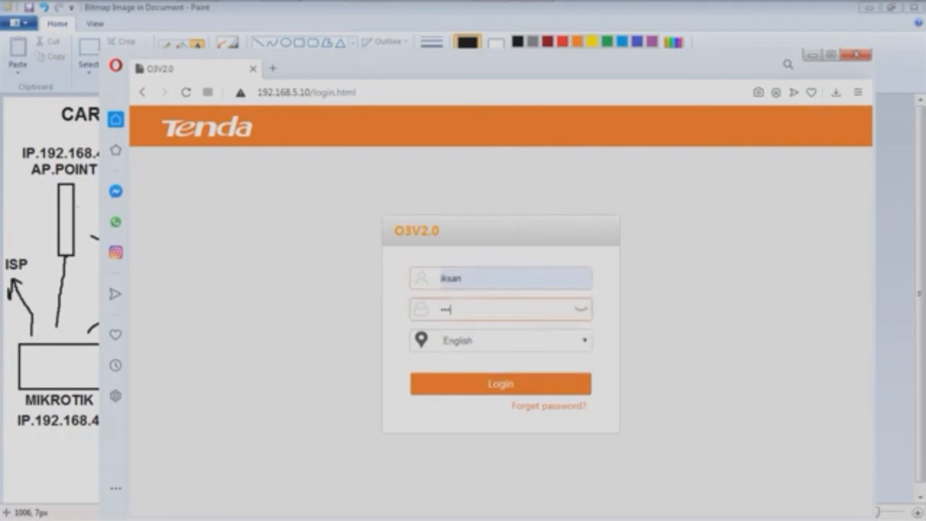
{"action": "type", "text": "i"}
{"action": "key", "text": "BackSpace"}
{"action": "key", "text": "BackSpace"}
{"action": "key", "text": "BackSpace"}
{"action": "key", "text": "BackSpace"}
Enter the account password and log in to the Tenda client.
{"action": "type", "text": "••••••••"}
{"action": "key", "text": "Return"}
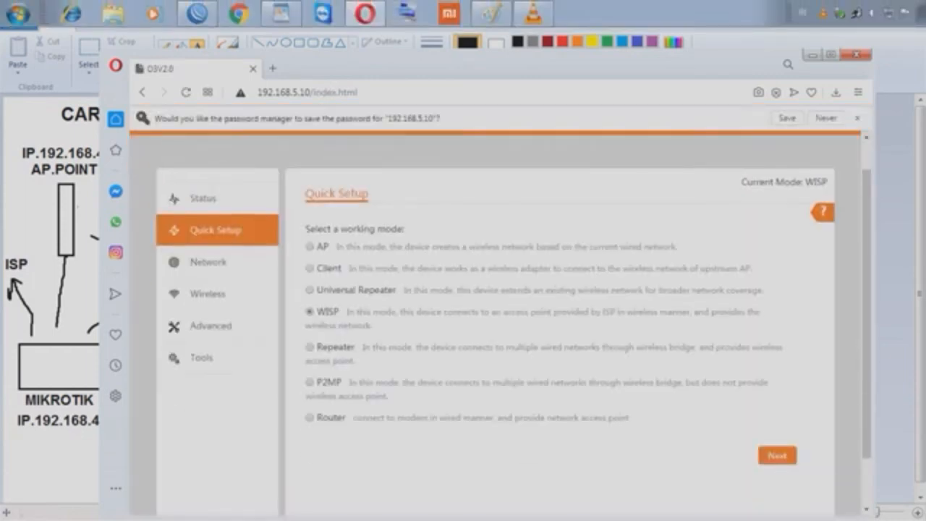
Review the Tenda client's system and wireless status, including its LAN and WAN addresses, and compare it with Client 1 in the network diagram.
{"action": "left_click", "coordinate": [203, 236]}
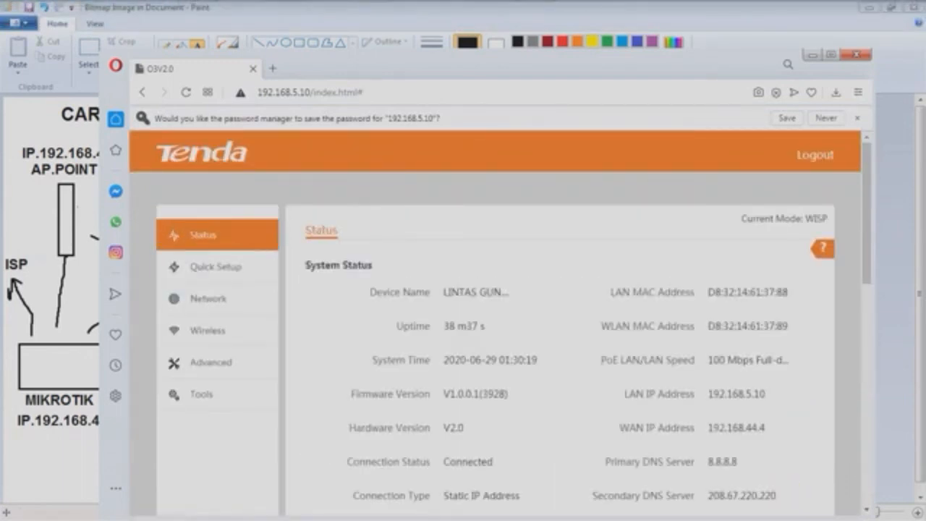
{"action": "scroll", "coordinate": [495, 326], "scroll_direction": "down", "scroll_amount": 5}
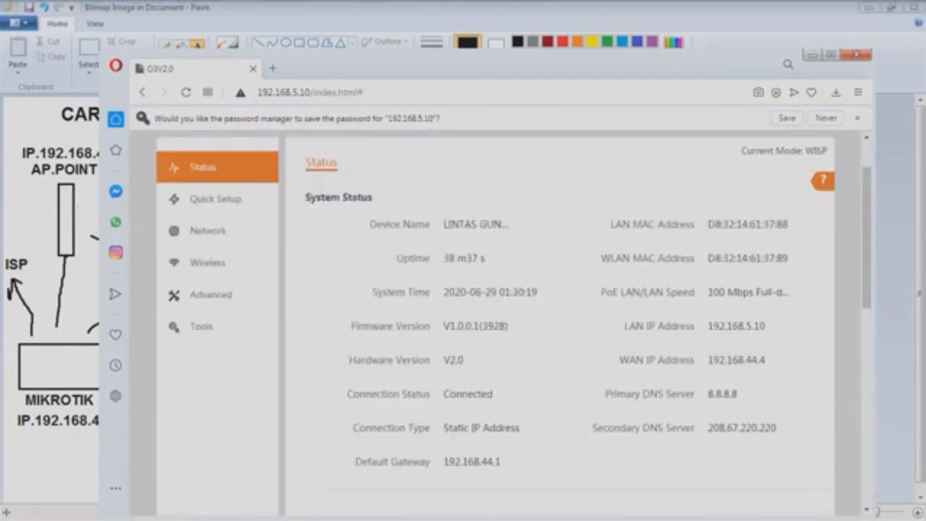
{"action": "scroll", "coordinate": [495, 325], "scroll_direction": "down", "scroll_amount": 6}
{"action": "scroll", "coordinate": [494, 326], "scroll_direction": "up", "scroll_amount": 3}
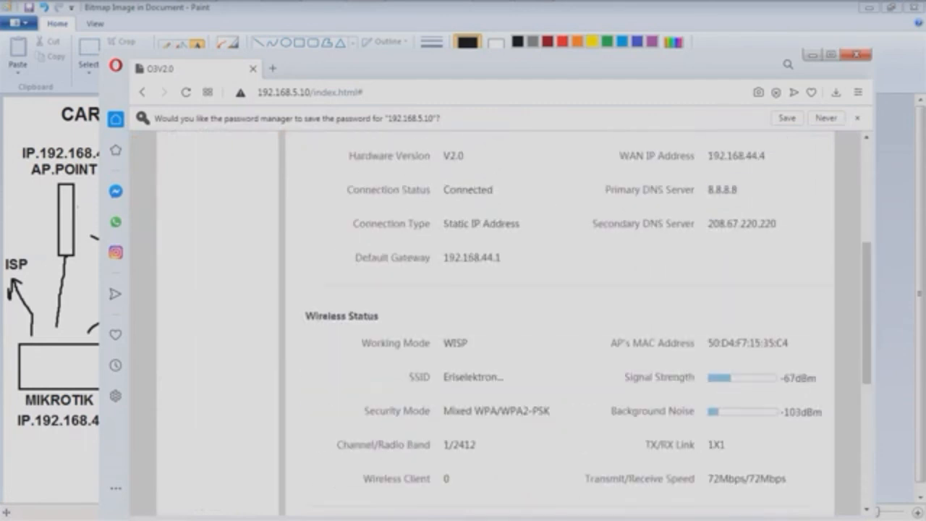
{"action": "scroll", "coordinate": [495, 326], "scroll_direction": "up", "scroll_amount": 4}
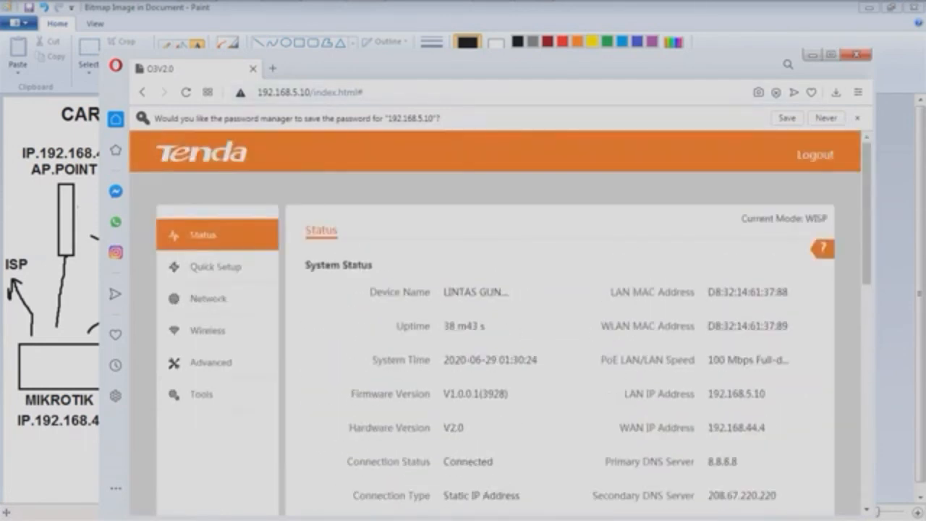
{"action": "mouse_move", "coordinate": [494, 65]}
{"action": "left_mouse_down"}
{"action": "mouse_move", "coordinate": [484, 219]}
{"action": "mouse_move", "coordinate": [501, 156]}
{"action": "mouse_move", "coordinate": [457, 199]}
{"action": "mouse_move", "coordinate": [459, 208]}
{"action": "mouse_move", "coordinate": [466, 193]}
{"action": "mouse_move", "coordinate": [469, 320]}
{"action": "left_mouse_up"}
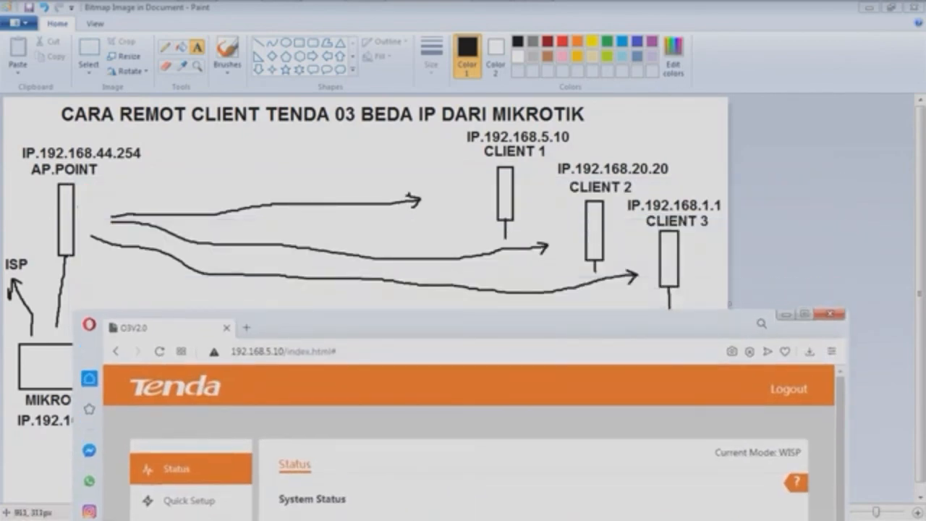
{"action": "mouse_move", "coordinate": [651, 322]}
{"action": "left_mouse_down"}
{"action": "mouse_move", "coordinate": [659, 149]}
{"action": "mouse_move", "coordinate": [667, 149]}
{"action": "left_mouse_up"}
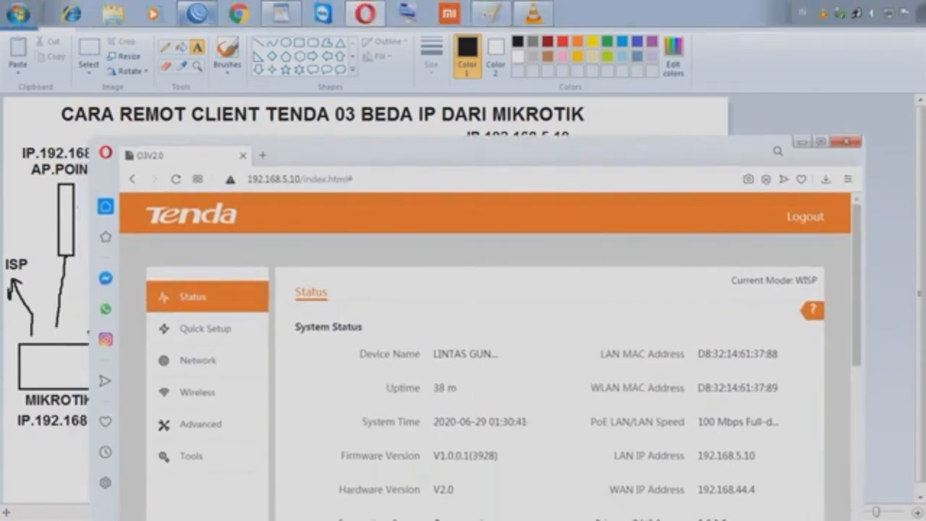
Switch to the WinBox session, maximize it and review the static route to 192.168.5.10 in the IP route list.
{"action": "left_click", "coordinate": [197, 14]}
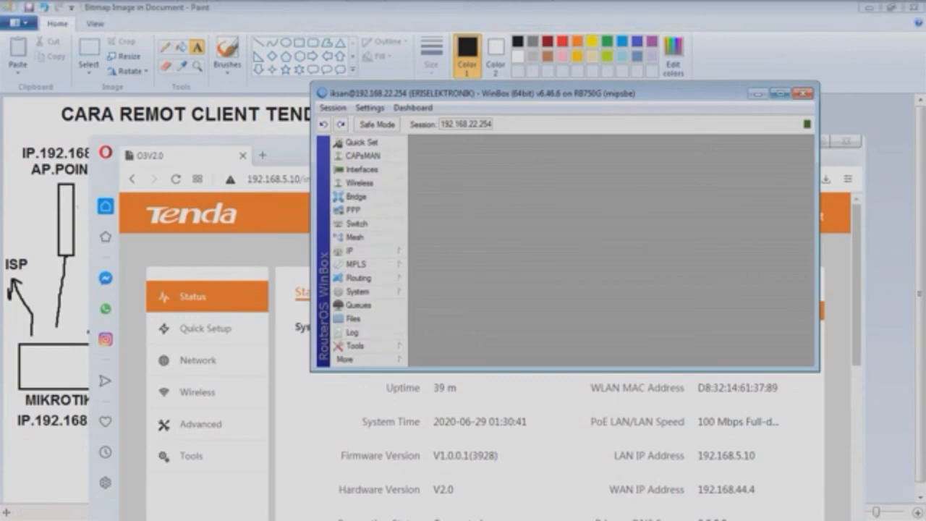
{"action": "left_click", "coordinate": [779, 92]}
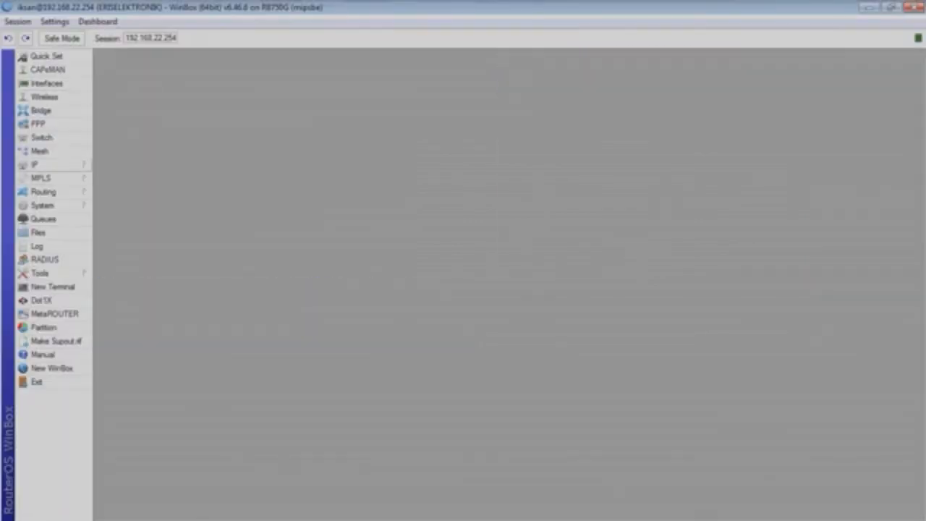
{"action": "left_click", "coordinate": [37, 165]}
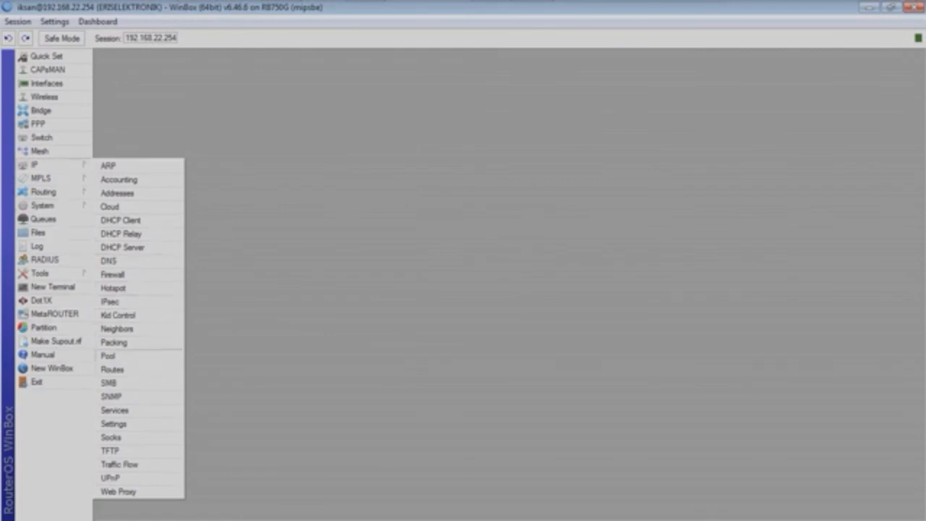
{"action": "left_click", "coordinate": [112, 368]}
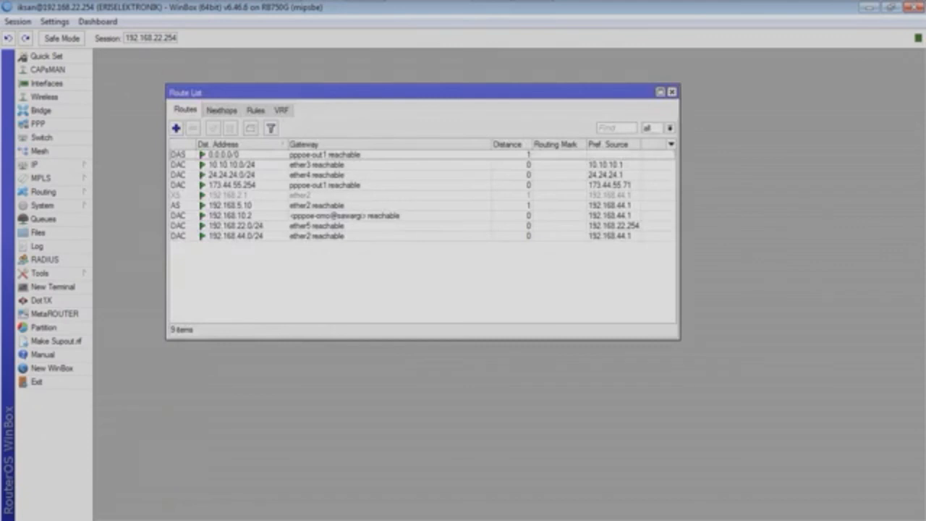
{"action": "key", "text": "Escape"}
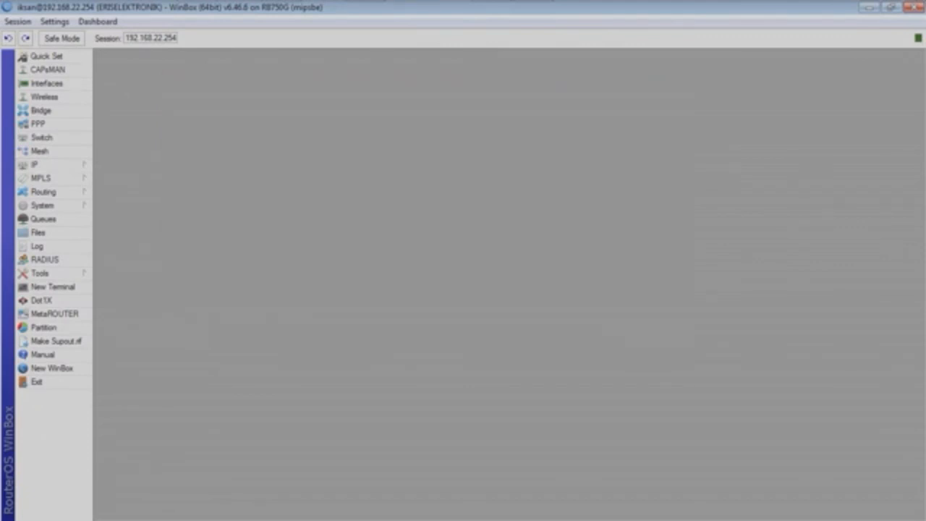
Close the WinBox session and the Opera window to return to the network diagram.
{"action": "left_click", "coordinate": [914, 7]}
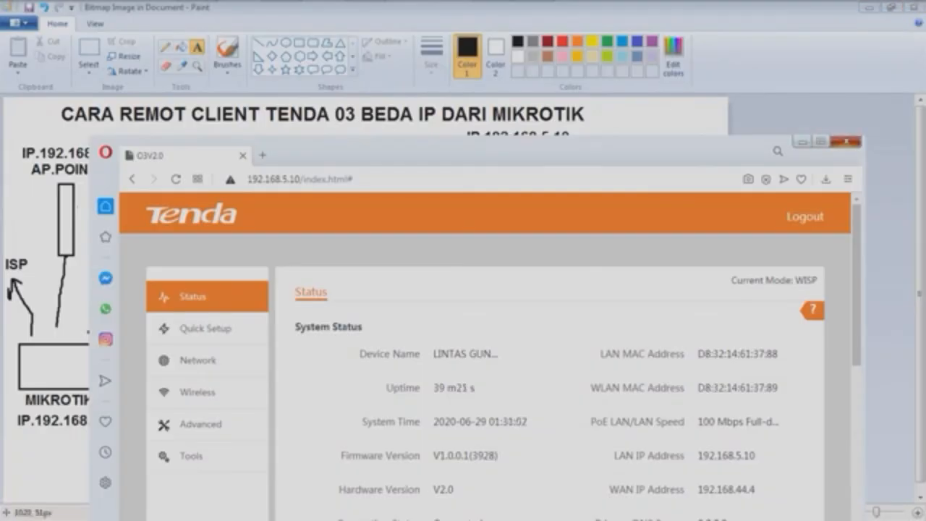
{"action": "left_click", "coordinate": [846, 141]}
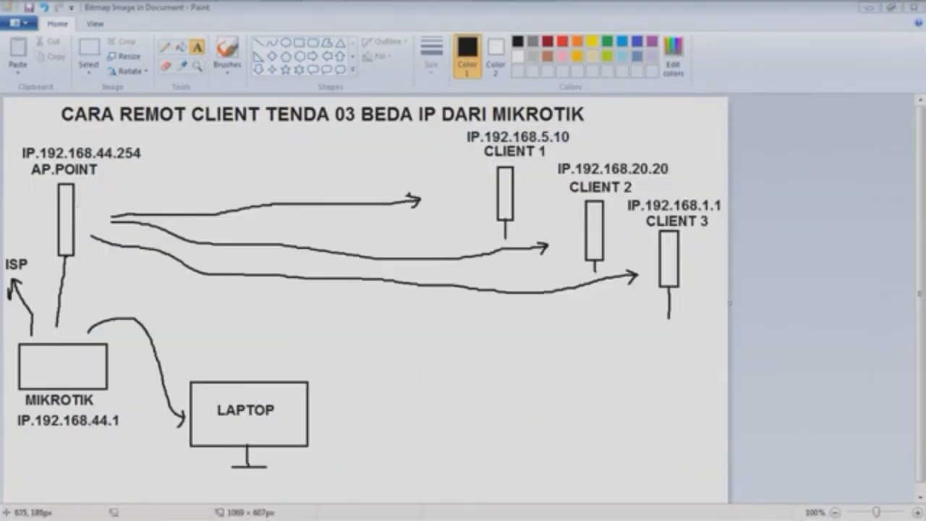